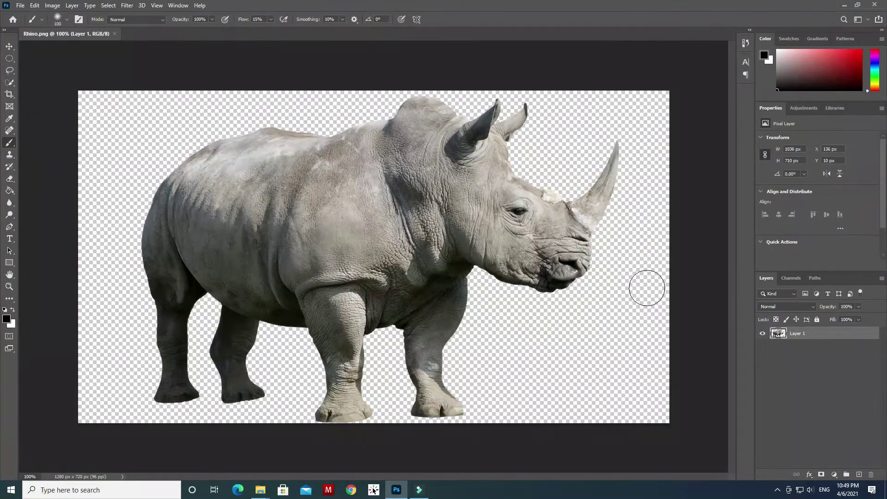
Add a pale yellow Solid Color fill layer and place it beneath the rhino on Layer 1
click(834, 475)
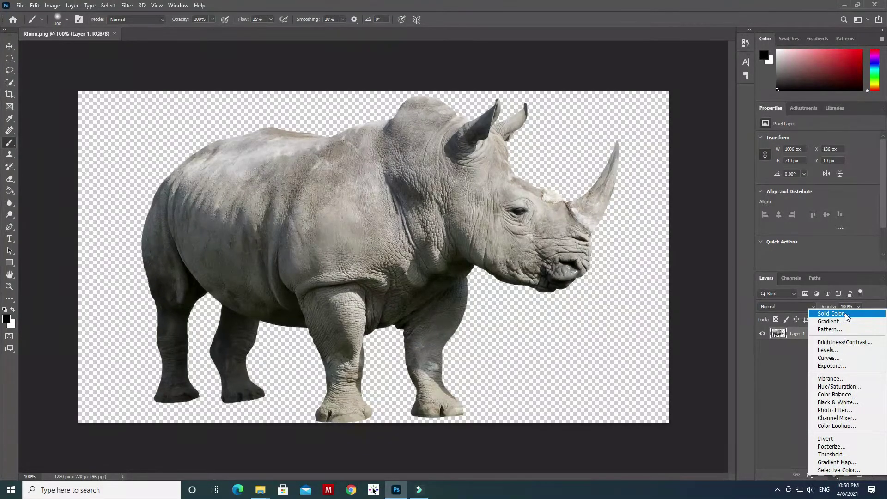
click(772, 451)
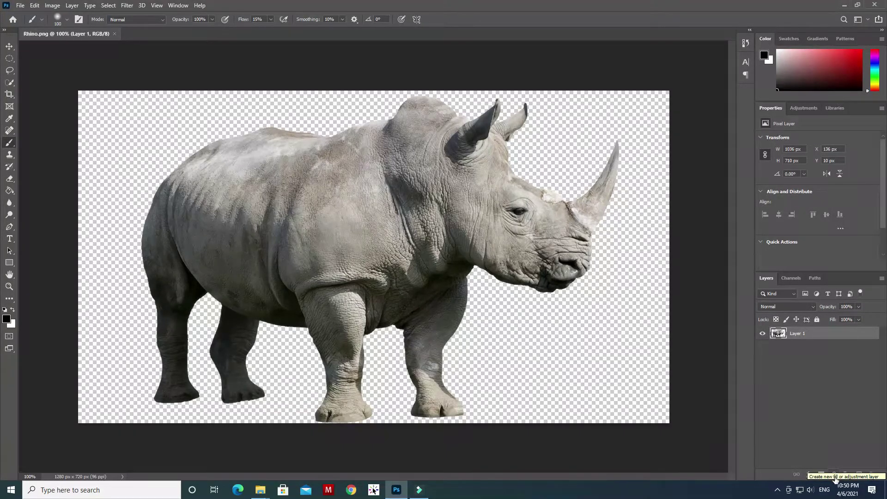
click(835, 476)
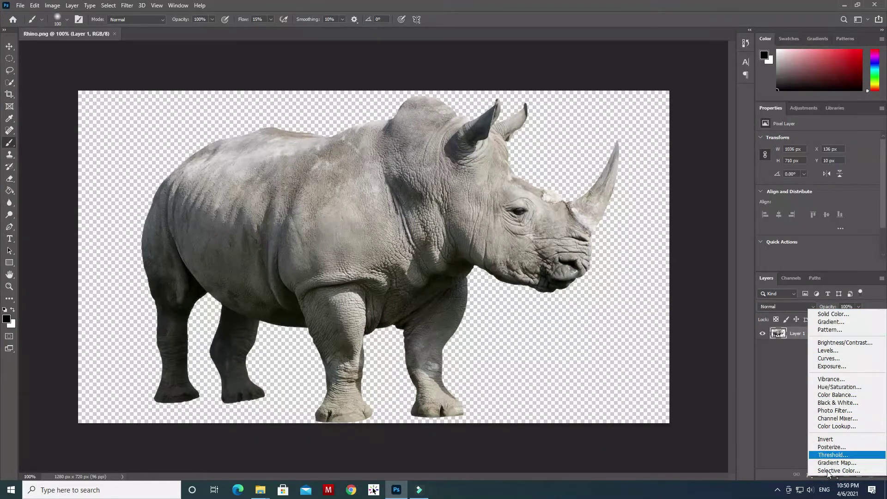
click(833, 315)
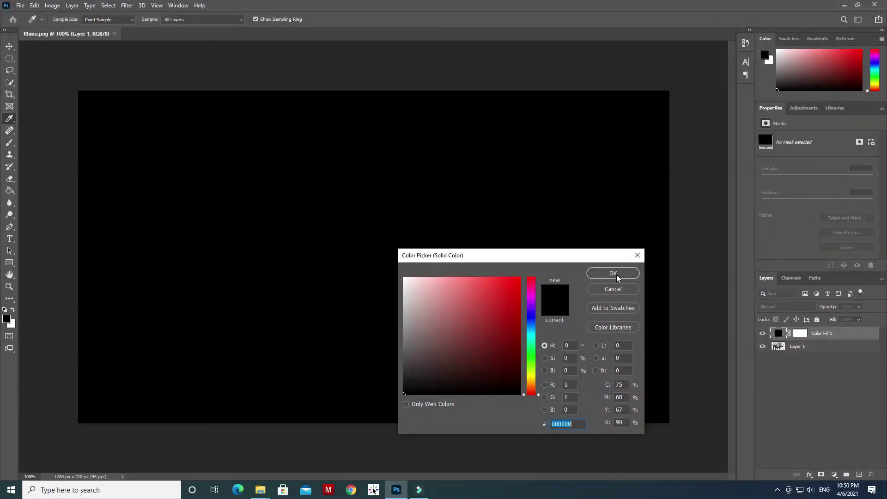
mouse_move(530, 392)
mouse_down()
mouse_move(534, 377)
mouse_move(536, 384)
mouse_up()
click(457, 301)
key(Return)
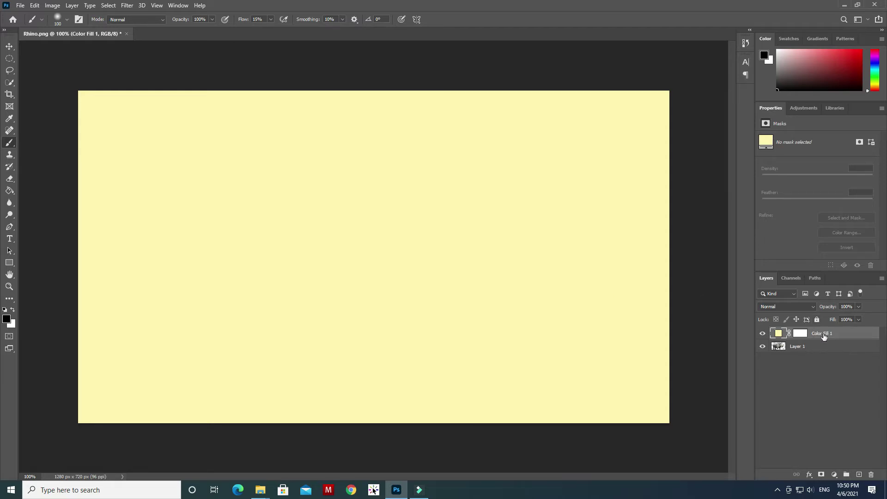
drag(823, 336, 823, 355)
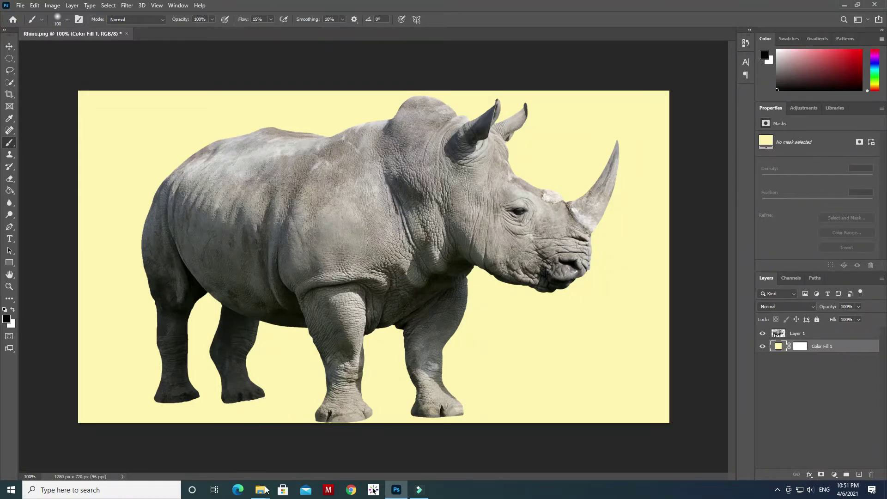
Place Forest.jpg from the Photoshop Video folder in File Explorer into the rhino document as an embedded layer at 13.50% scale
mouse_move(263, 489)
mouse_move(261, 462)
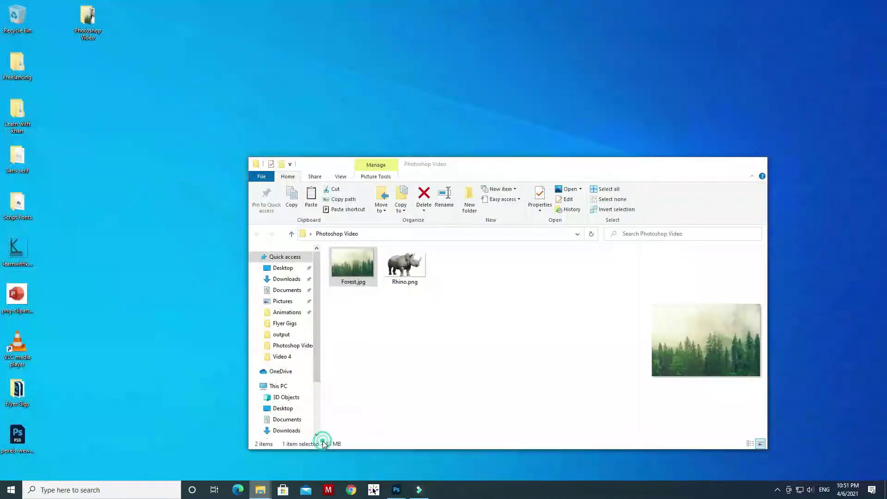
click(324, 441)
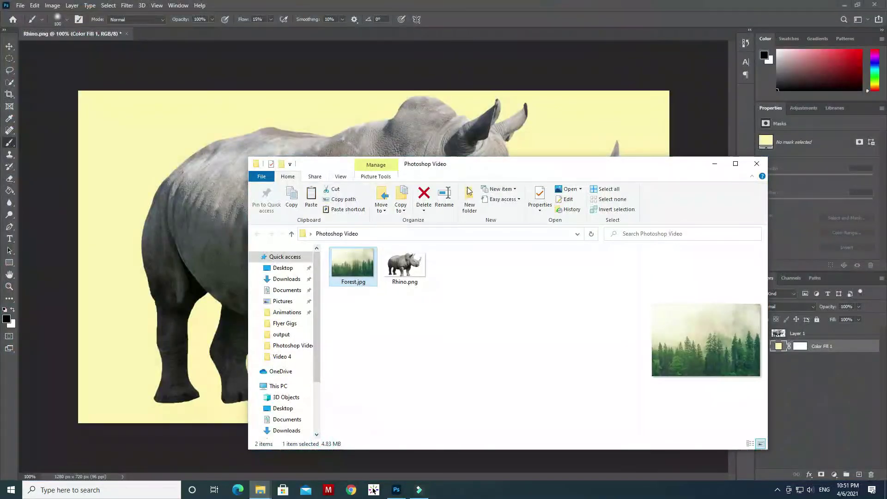
drag(350, 270, 350, 269)
drag(352, 257, 130, 143)
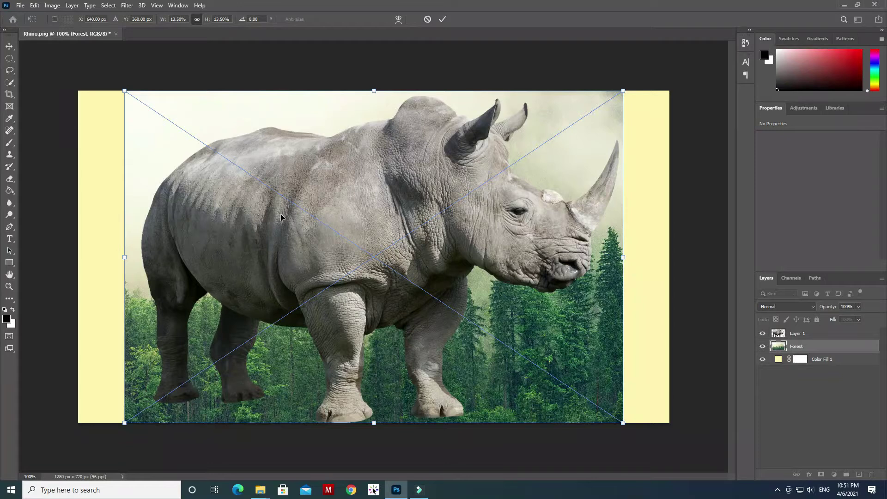
click(20, 6)
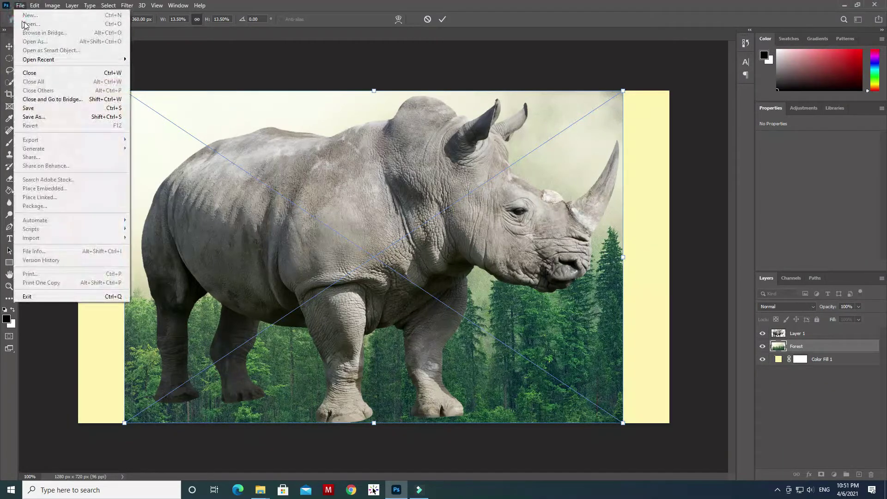
click(285, 72)
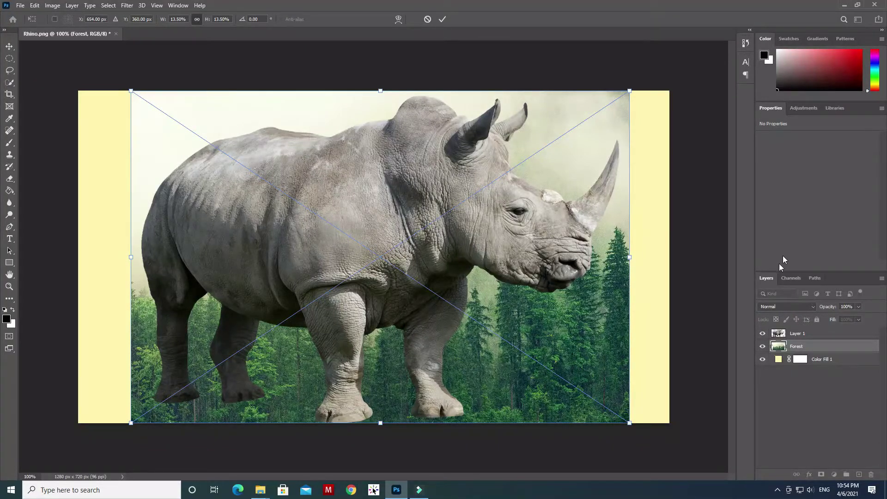
key(Return)
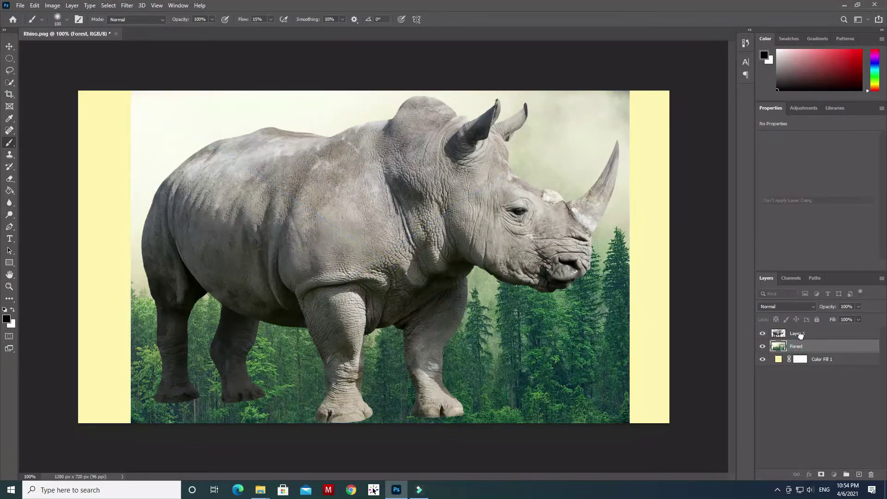
Move the Forest layer above Layer 1 and centre it on the canvas at about X 100 px, Y 0 px
drag(802, 351, 798, 331)
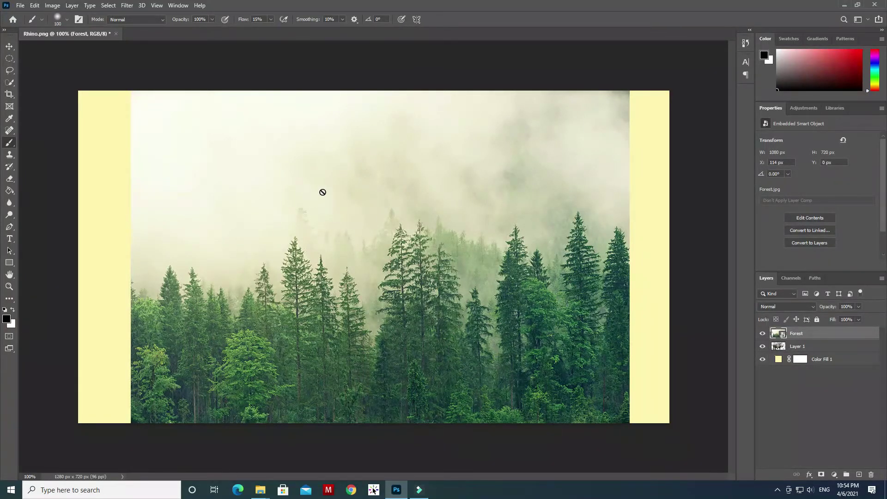
click(9, 46)
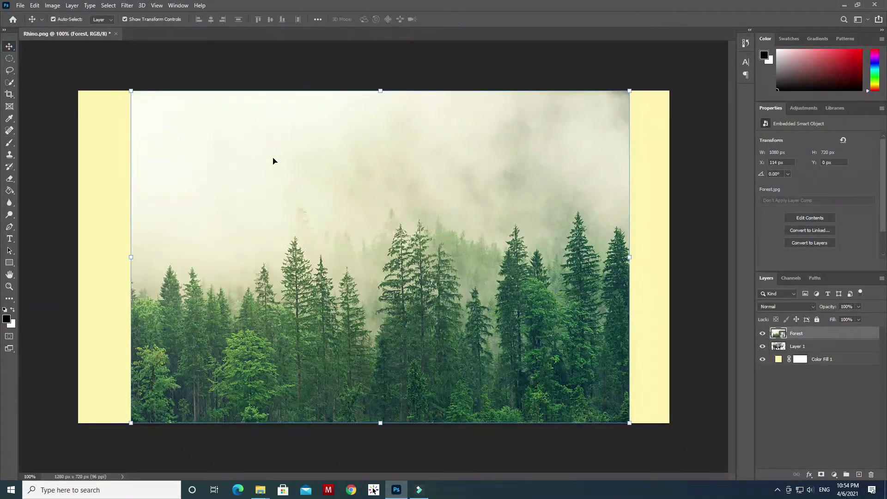
drag(202, 139, 317, 200)
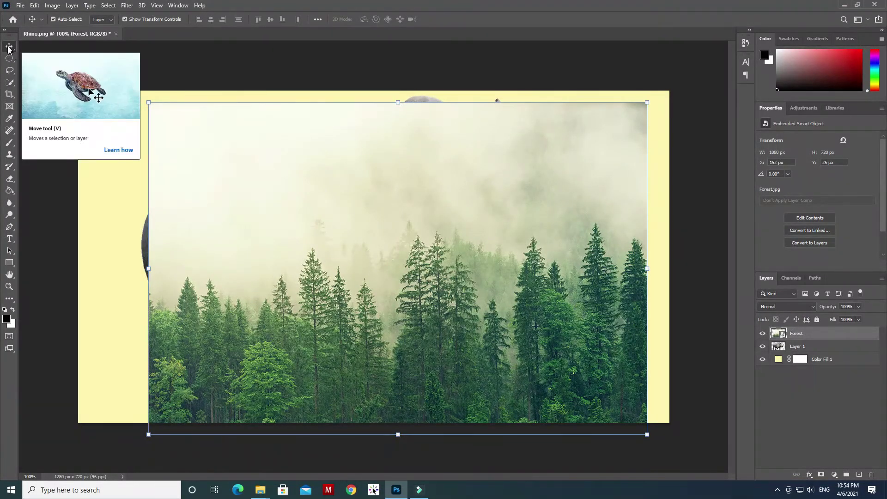
drag(253, 141, 236, 133)
mouse_move(389, 253)
mouse_down()
mouse_move(393, 235)
mouse_move(382, 233)
mouse_move(381, 250)
mouse_up()
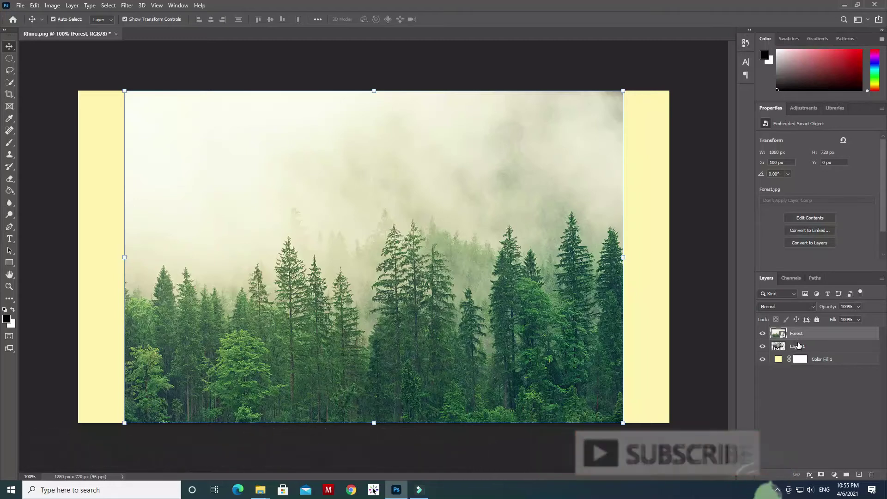
Clip the Forest layer to Layer 1 and shift the forest image up to about X 92 px, Y -107 px
drag(796, 350, 794, 338)
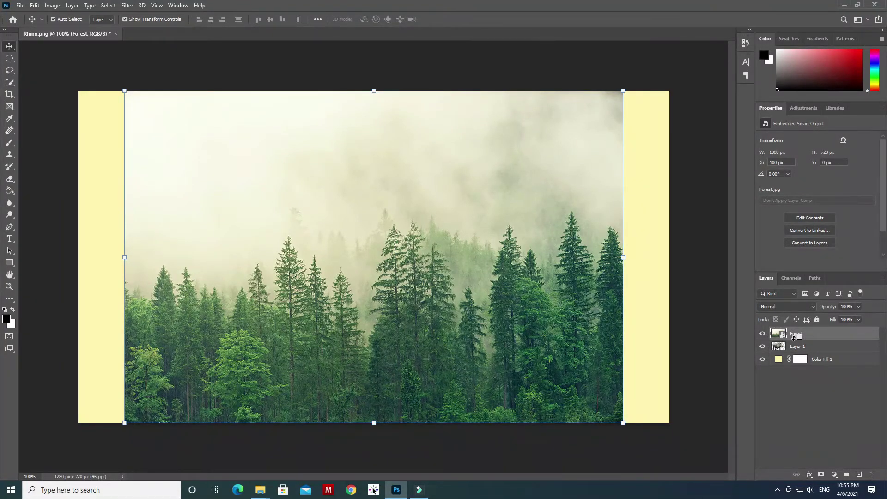
alt+click(794, 340)
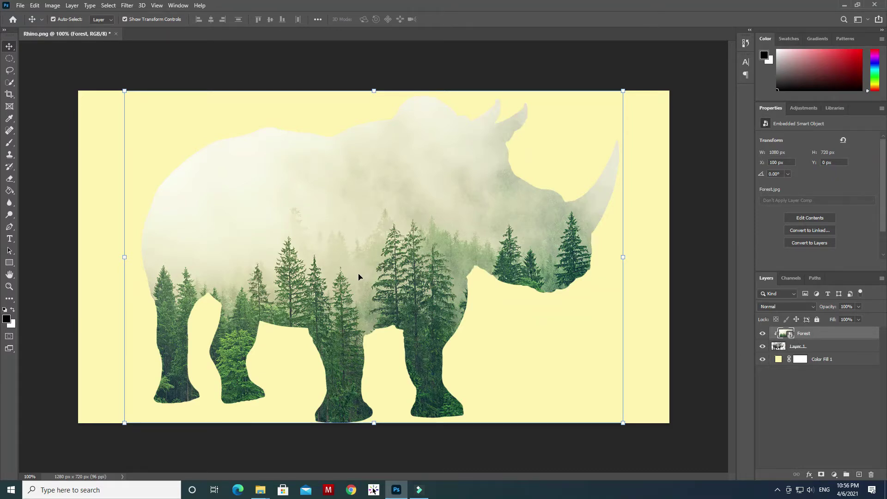
drag(341, 298, 334, 246)
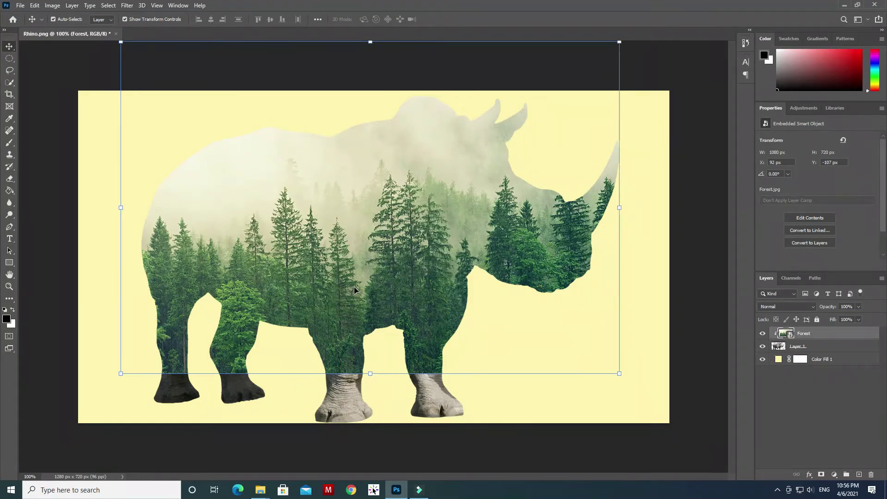
click(115, 137)
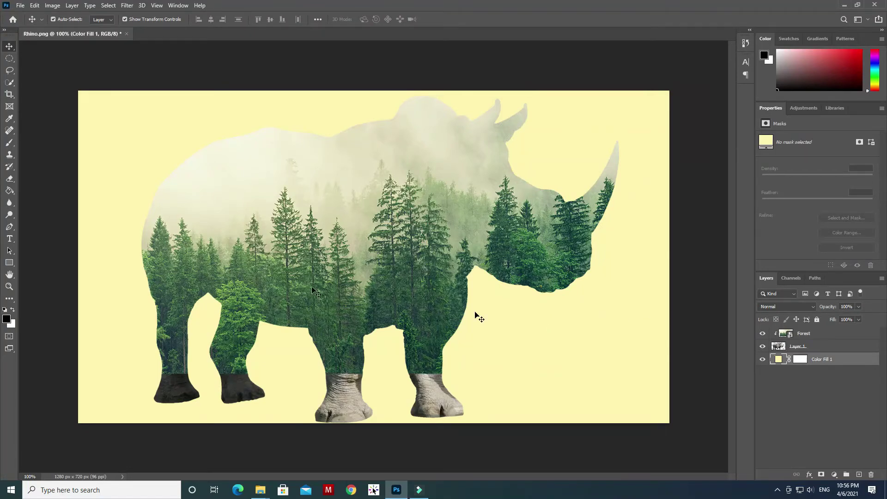
Add a white layer mask to the Forest layer and make that mask active
click(365, 219)
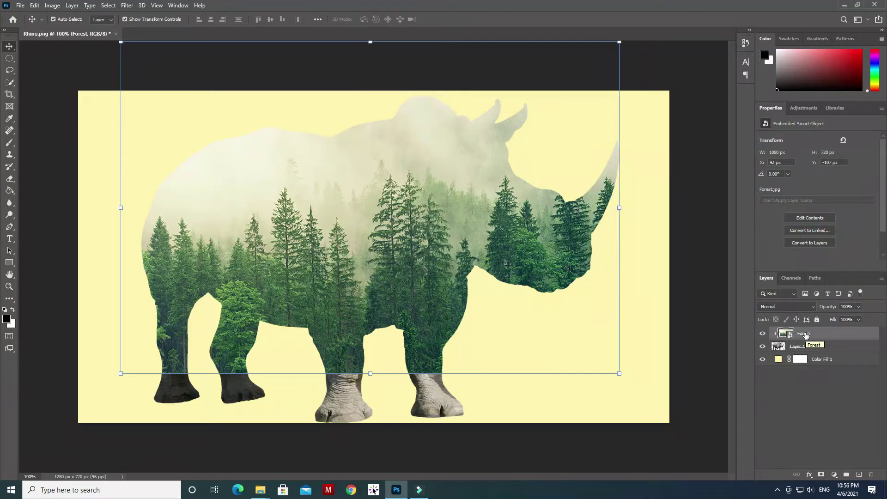
click(821, 476)
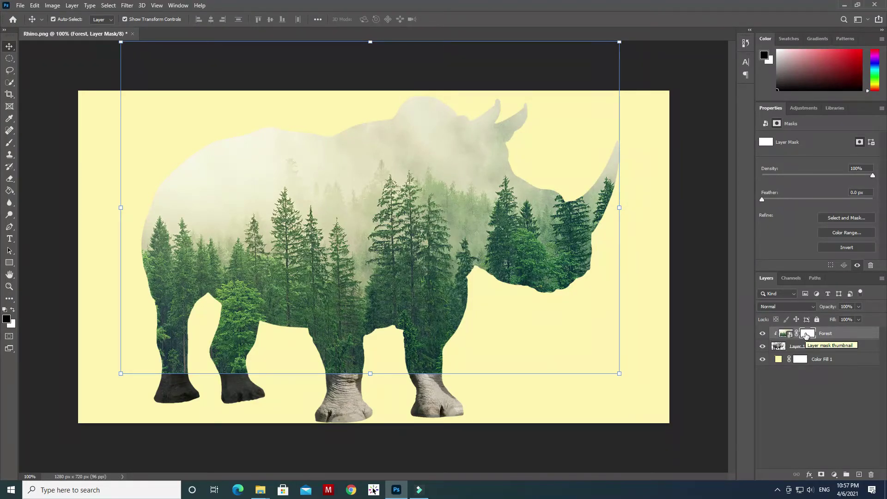
click(398, 396)
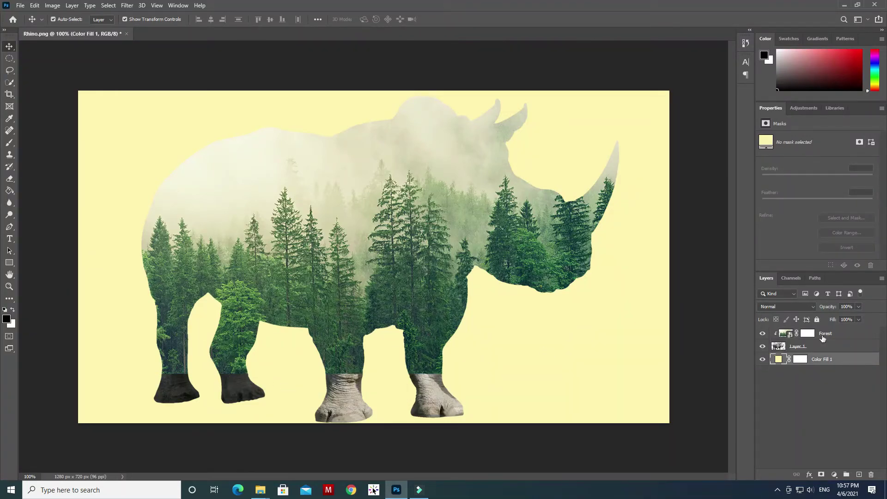
click(809, 337)
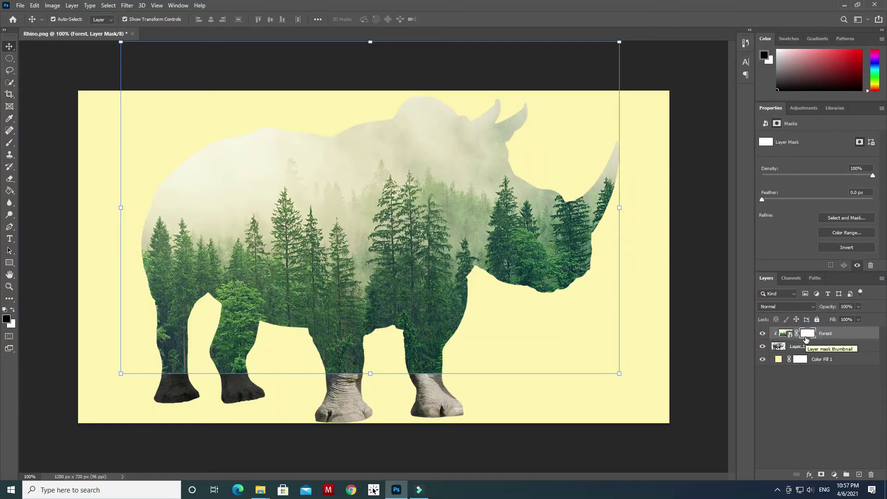
Paint black on the Forest mask with a soft brush at 10% flow to blend in the rhino's lower legs and mouth
key(b)
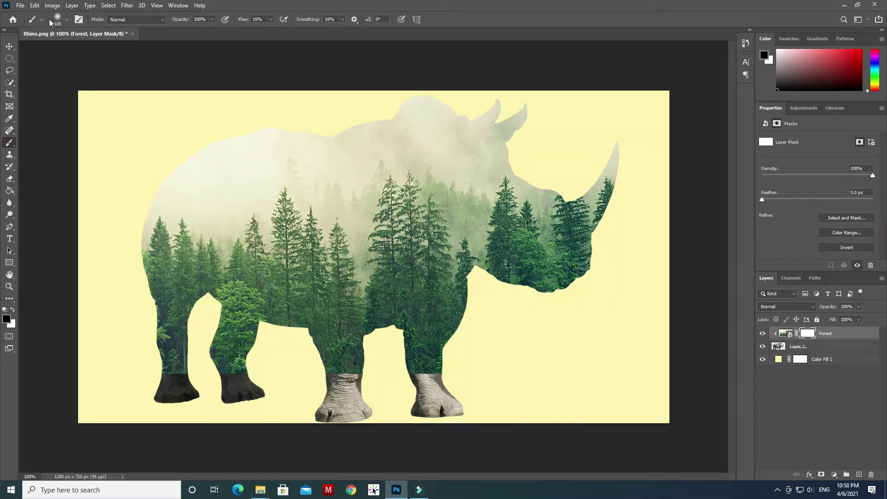
double_click(262, 19)
text(10)
click(261, 19)
click(333, 20)
mouse_move(469, 369)
mouse_down()
mouse_move(370, 377)
mouse_move(418, 376)
mouse_up()
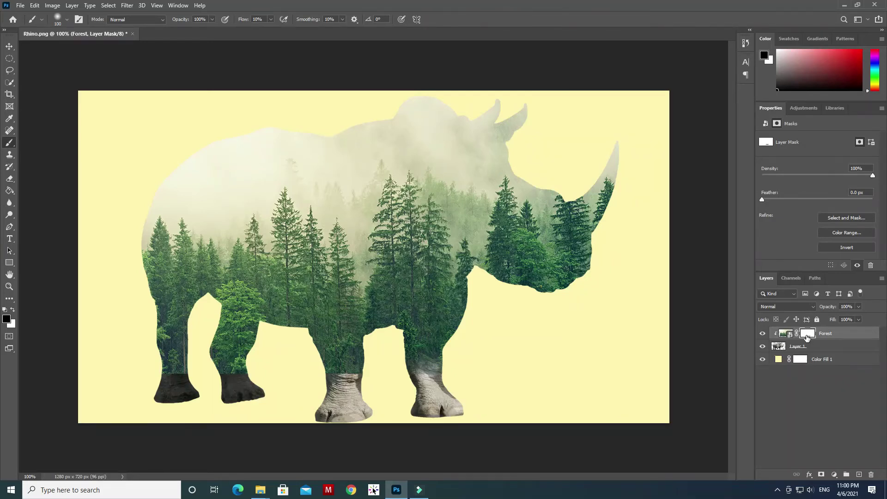
mouse_move(467, 370)
mouse_down()
mouse_move(310, 382)
mouse_move(277, 379)
mouse_move(373, 379)
mouse_move(148, 372)
mouse_move(195, 379)
mouse_move(128, 368)
mouse_move(344, 382)
mouse_move(462, 375)
mouse_move(400, 376)
mouse_move(452, 375)
mouse_move(469, 363)
mouse_up()
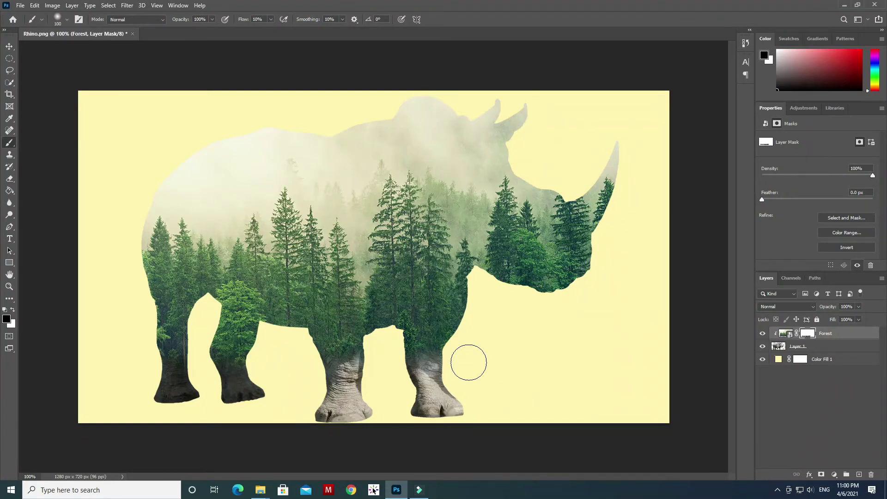
mouse_move(469, 362)
mouse_down()
mouse_move(457, 352)
mouse_move(473, 286)
mouse_move(465, 327)
mouse_move(481, 287)
mouse_up()
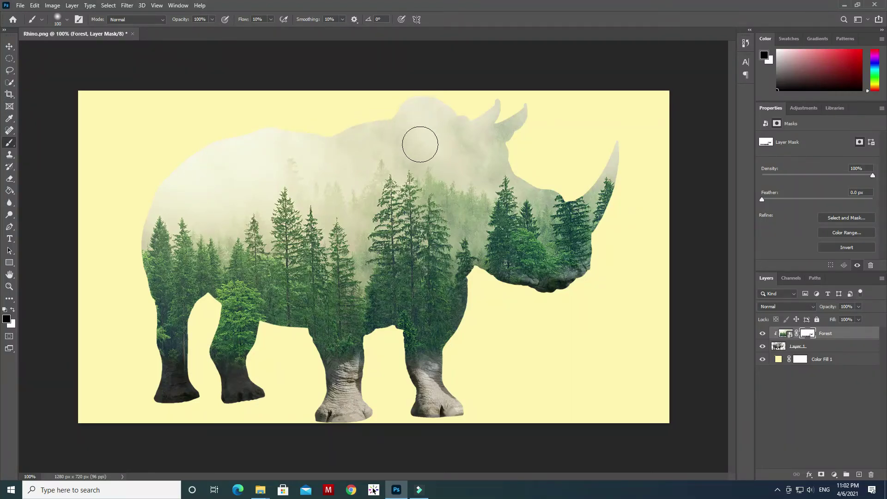
Add a layer mask to Layer 1 and paint black along the rhino's back, ears and forehead to fade them into the background
click(794, 348)
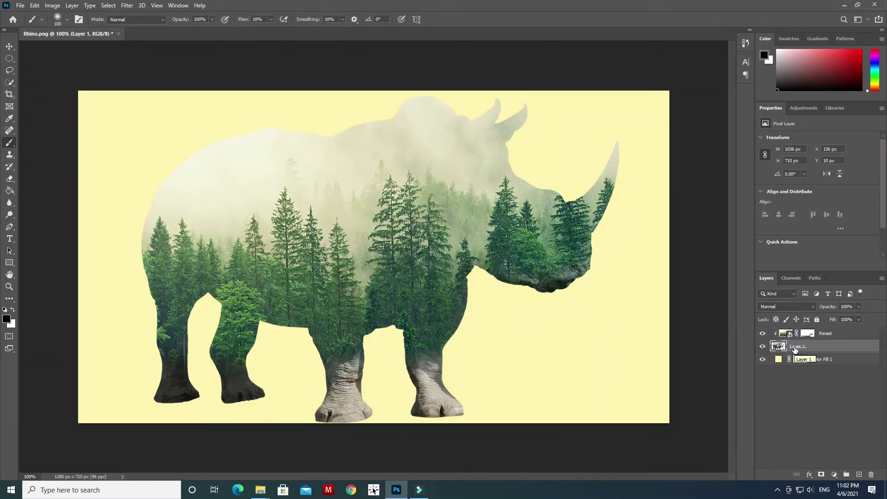
click(821, 474)
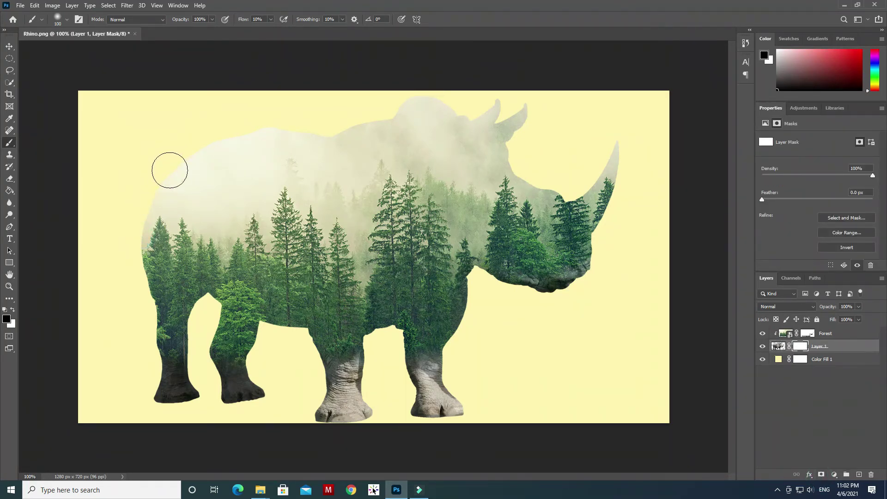
mouse_move(145, 204)
mouse_down()
mouse_move(214, 139)
mouse_move(198, 163)
mouse_move(177, 168)
mouse_move(139, 202)
mouse_move(113, 248)
mouse_move(173, 180)
mouse_move(238, 140)
mouse_move(214, 140)
mouse_move(202, 150)
mouse_move(260, 137)
mouse_move(238, 139)
mouse_move(256, 132)
mouse_move(235, 129)
mouse_move(252, 126)
mouse_move(373, 117)
mouse_move(349, 120)
mouse_move(367, 121)
mouse_move(329, 138)
mouse_move(260, 136)
mouse_move(315, 131)
mouse_move(264, 127)
mouse_move(389, 114)
mouse_move(413, 98)
mouse_move(401, 98)
mouse_move(433, 95)
mouse_move(479, 112)
mouse_move(448, 102)
mouse_move(433, 113)
mouse_move(501, 90)
mouse_move(493, 113)
mouse_move(525, 109)
mouse_move(496, 126)
mouse_move(518, 116)
mouse_move(522, 107)
mouse_move(511, 103)
mouse_move(530, 114)
mouse_move(503, 130)
mouse_move(527, 170)
mouse_move(540, 172)
mouse_move(521, 158)
mouse_move(522, 179)
mouse_move(499, 156)
mouse_move(521, 153)
mouse_move(541, 173)
mouse_move(539, 189)
mouse_move(573, 189)
mouse_move(604, 166)
mouse_move(608, 125)
mouse_move(623, 133)
mouse_move(594, 138)
mouse_move(594, 169)
mouse_move(623, 152)
mouse_move(583, 172)
mouse_move(535, 172)
mouse_move(445, 131)
mouse_move(468, 112)
mouse_move(481, 118)
mouse_move(364, 106)
mouse_move(214, 152)
mouse_move(182, 176)
mouse_up()
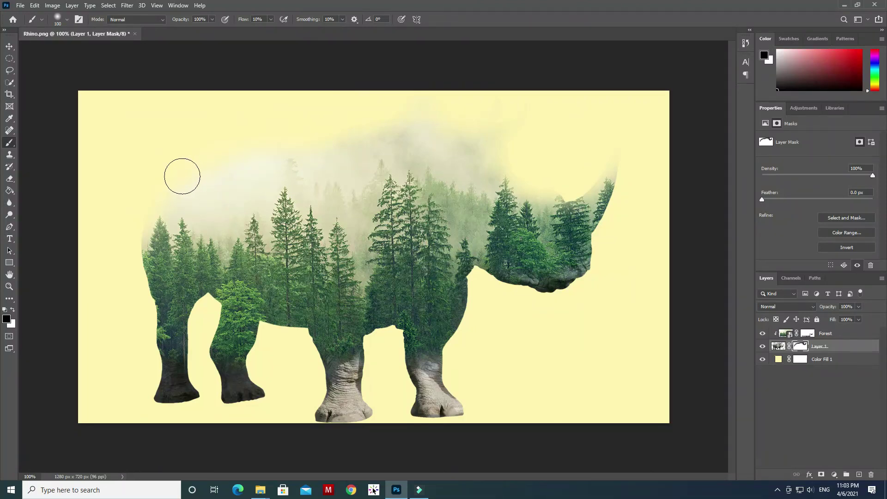